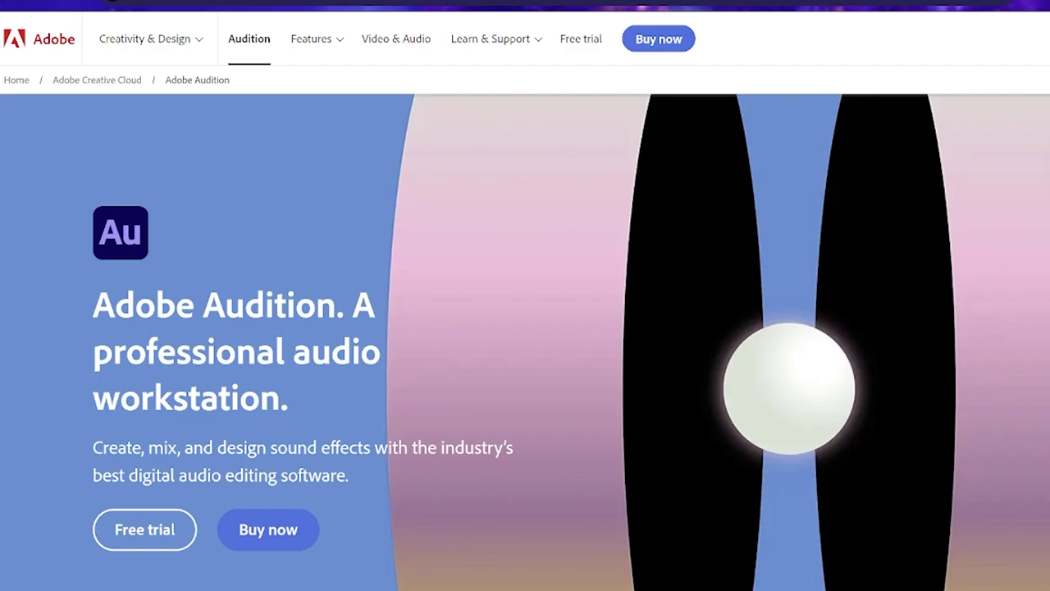
Scroll the Audition product page down to the Create a podcast, Remix to fit and Repair and restore cards.
scroll(525, 342, "down", 3)
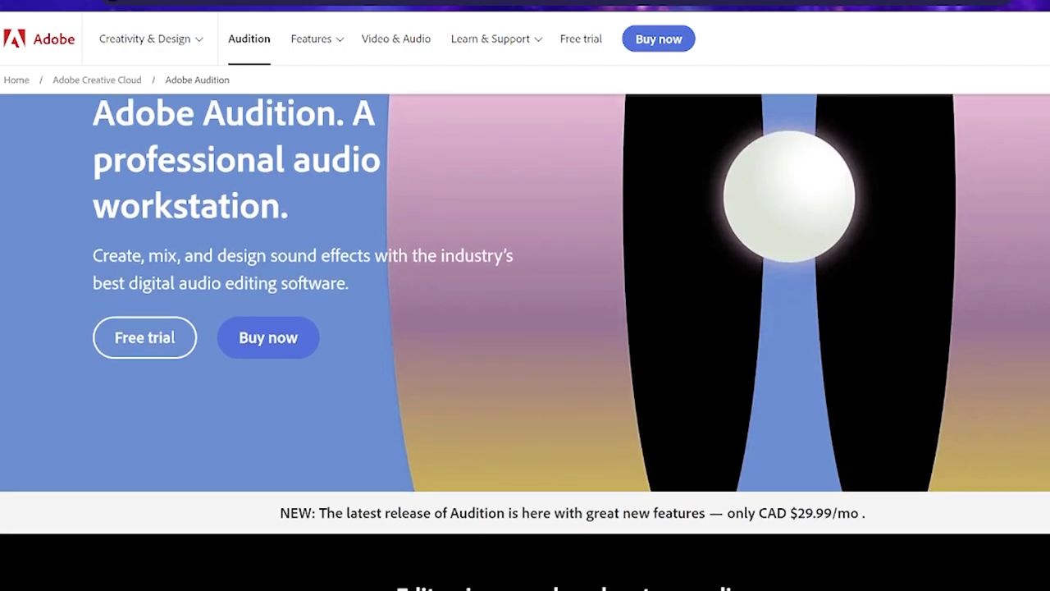
scroll(525, 342, "down", 4)
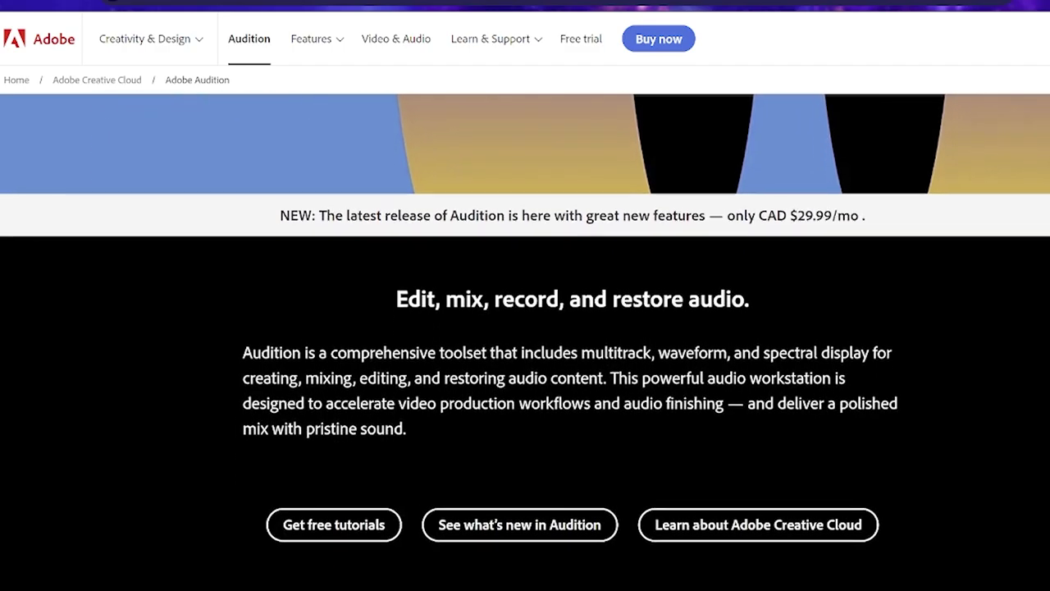
scroll(525, 342, "down", 2)
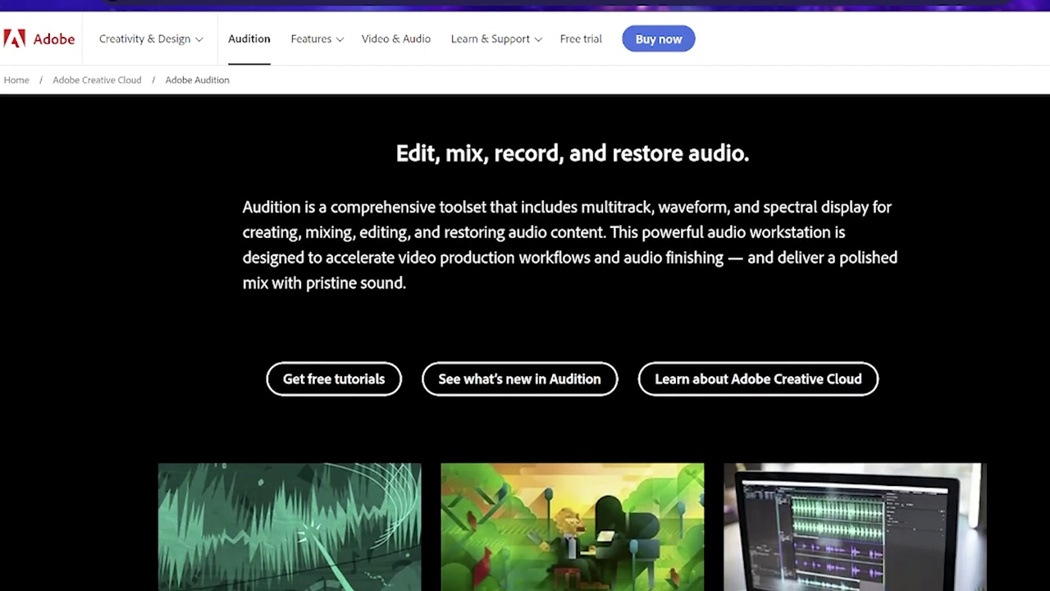
scroll(525, 343, "down", 1)
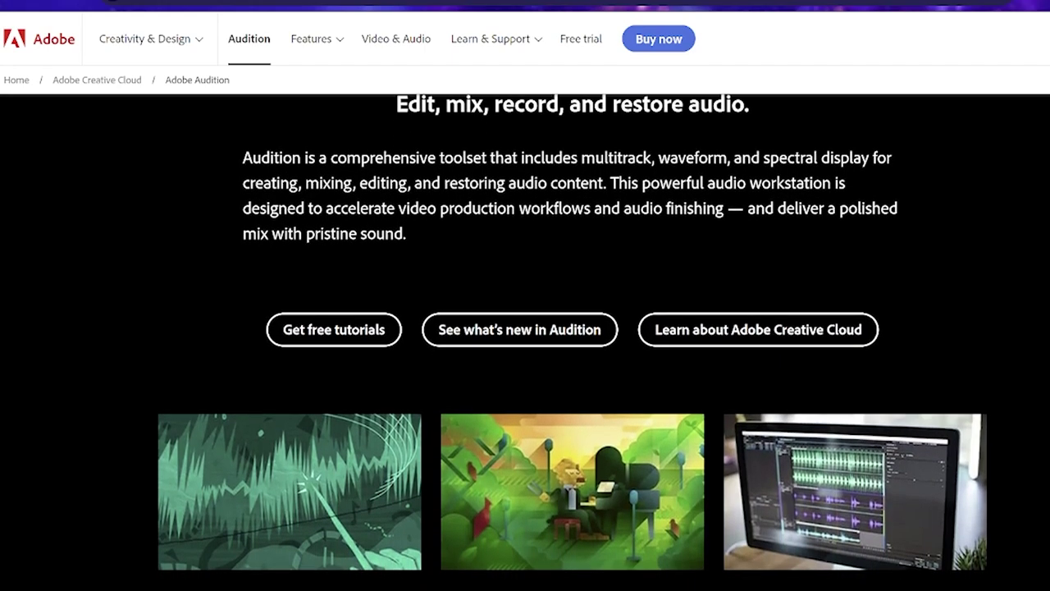
scroll(525, 342, "down", 2)
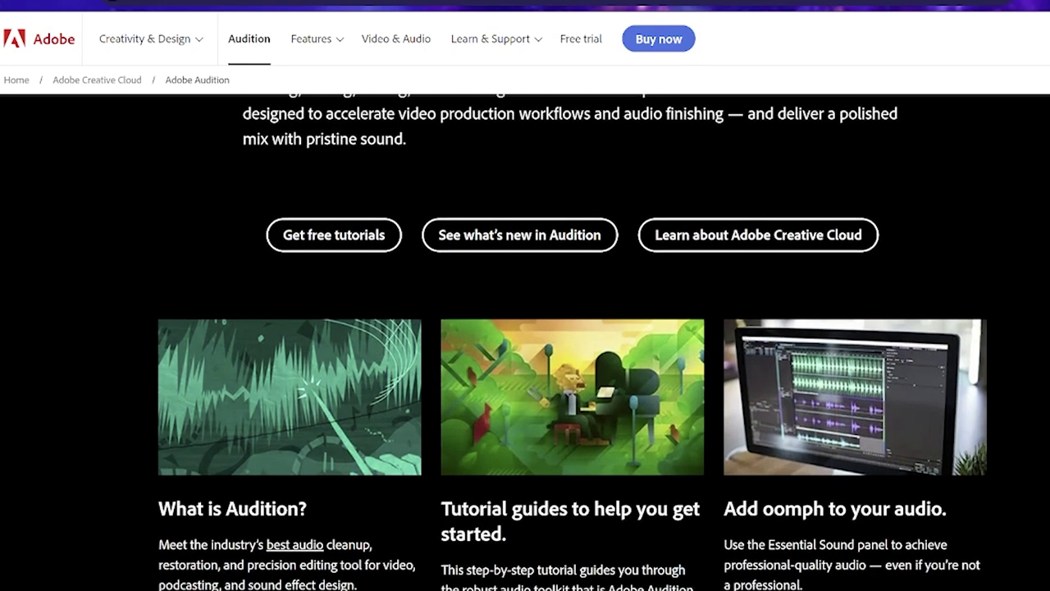
scroll(525, 342, "down", 3)
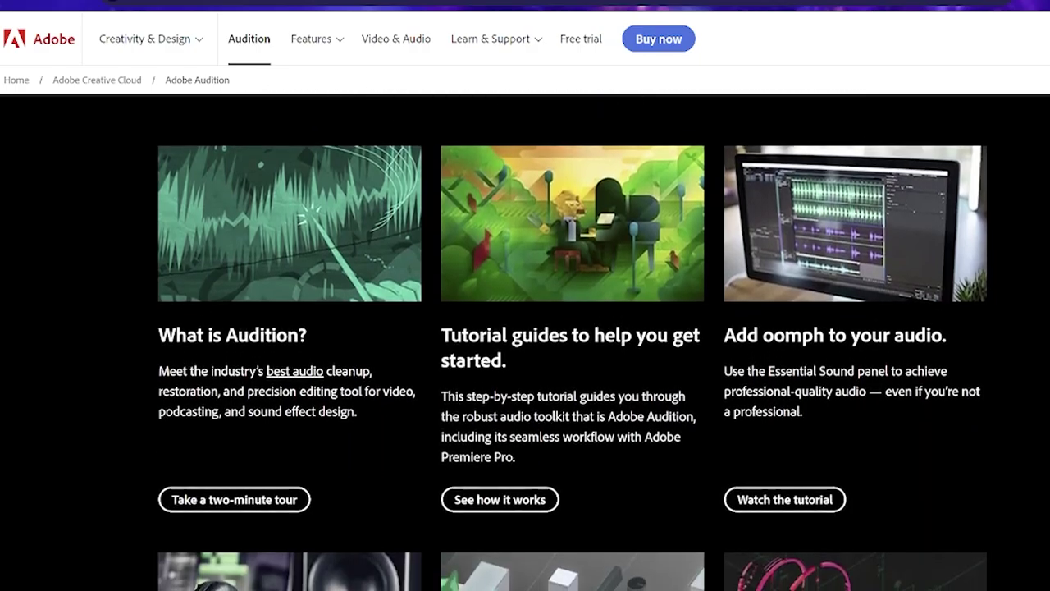
scroll(525, 342, "down", 3)
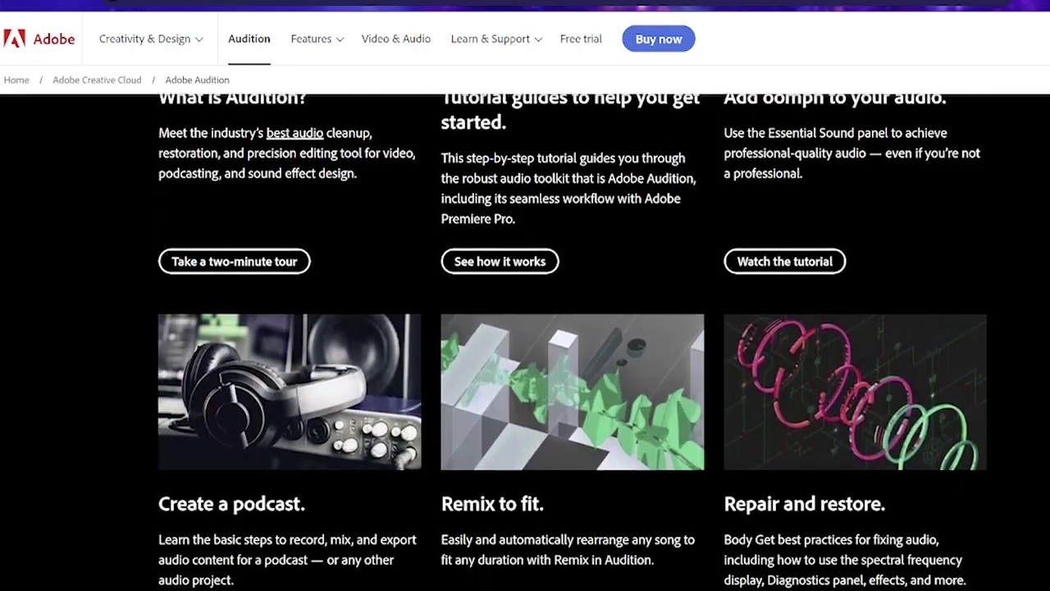
scroll(525, 343, "down", 3)
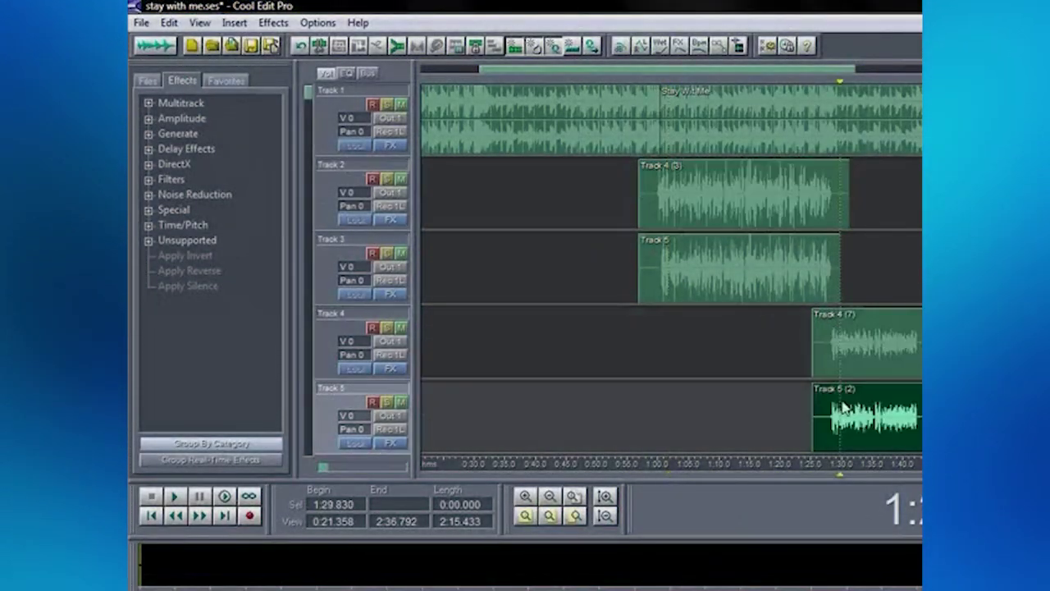
Select the Track 5, Track 4 (3) and Track 6 (2) clips in 'stay with me.ses'.
left_click(820, 339)
scroll(738, 340, "down", 1)
left_click(692, 268)
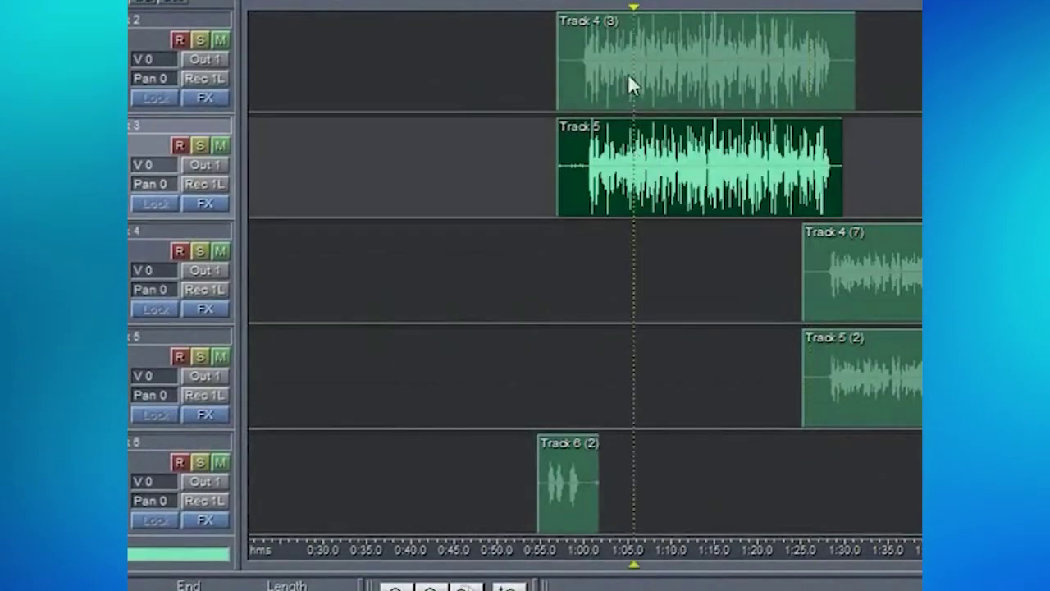
left_click(629, 79)
left_click(581, 509)
scroll(579, 342, "up", 1)
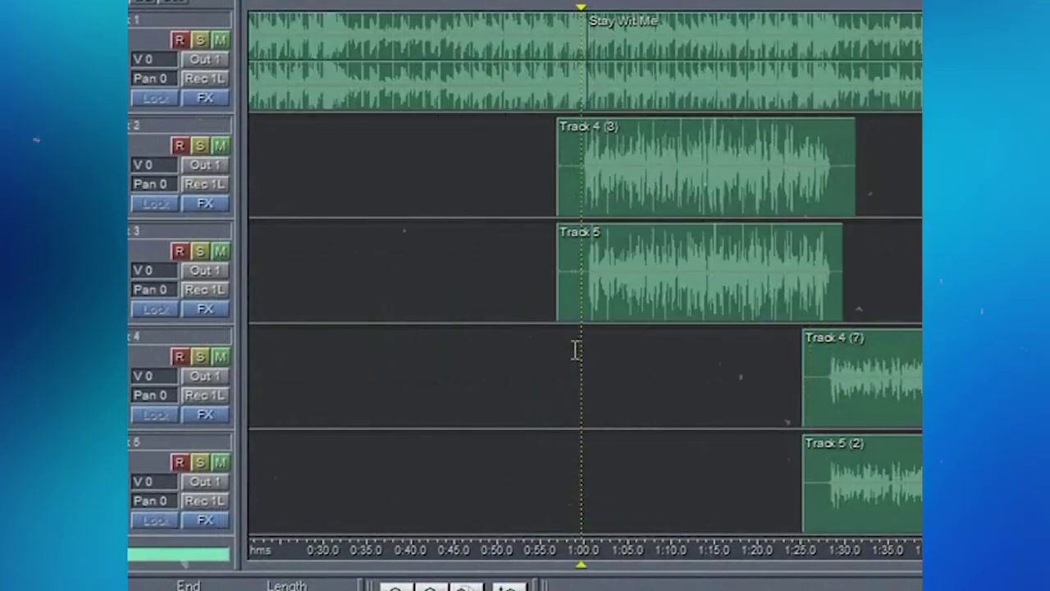
Open the Track 4 (3) clip in Edit View with playback at the waveform's start.
left_click(656, 185)
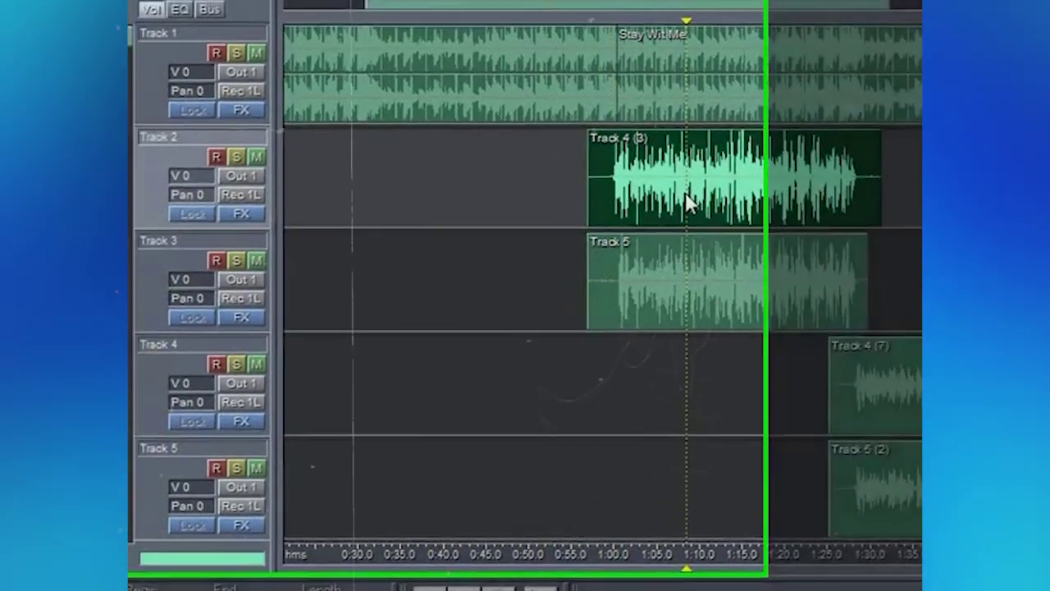
double_click(688, 203)
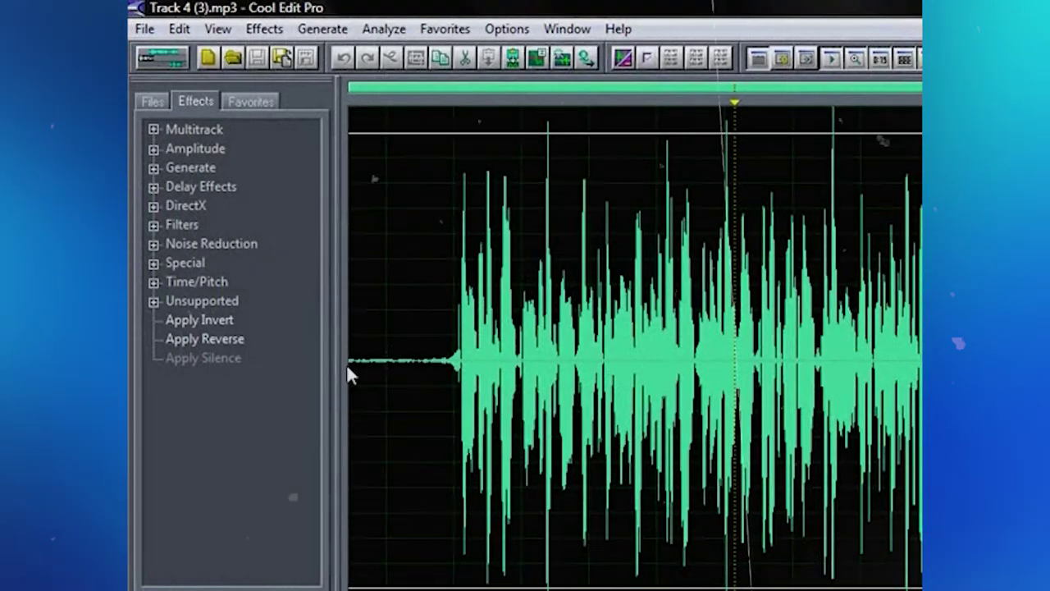
left_click(351, 362)
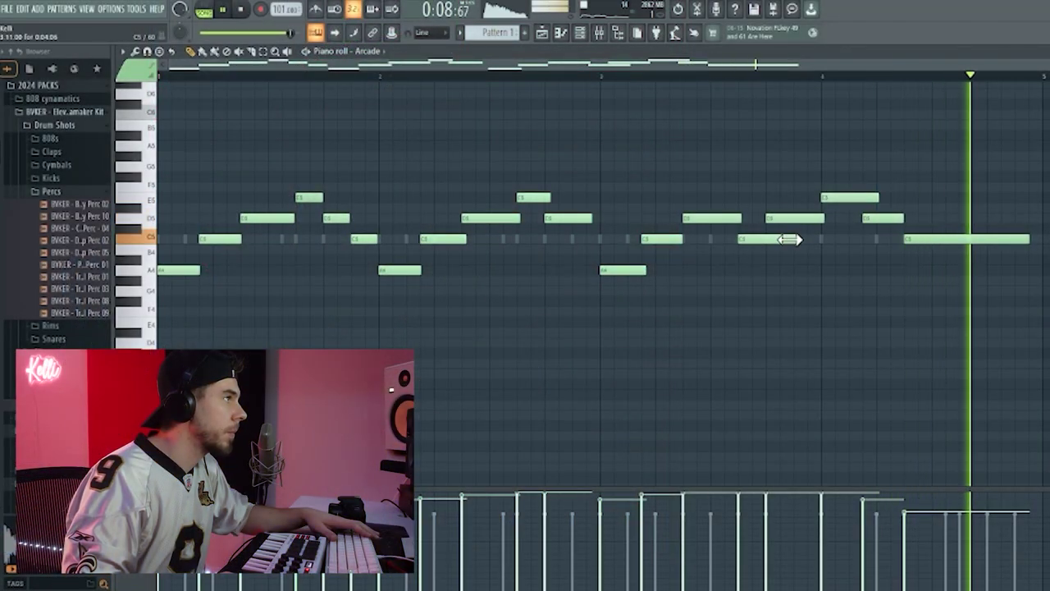
Shorten one C5 note and one D5 note in the Pattern 1 melody.
left_click_drag(789, 239, 767, 239)
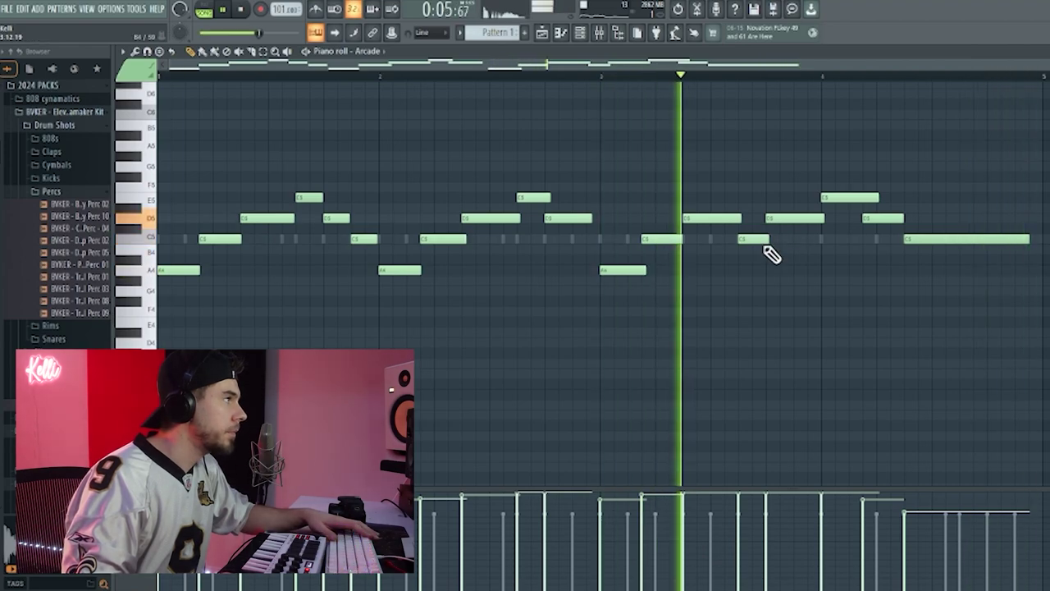
left_click_drag(824, 218, 811, 218)
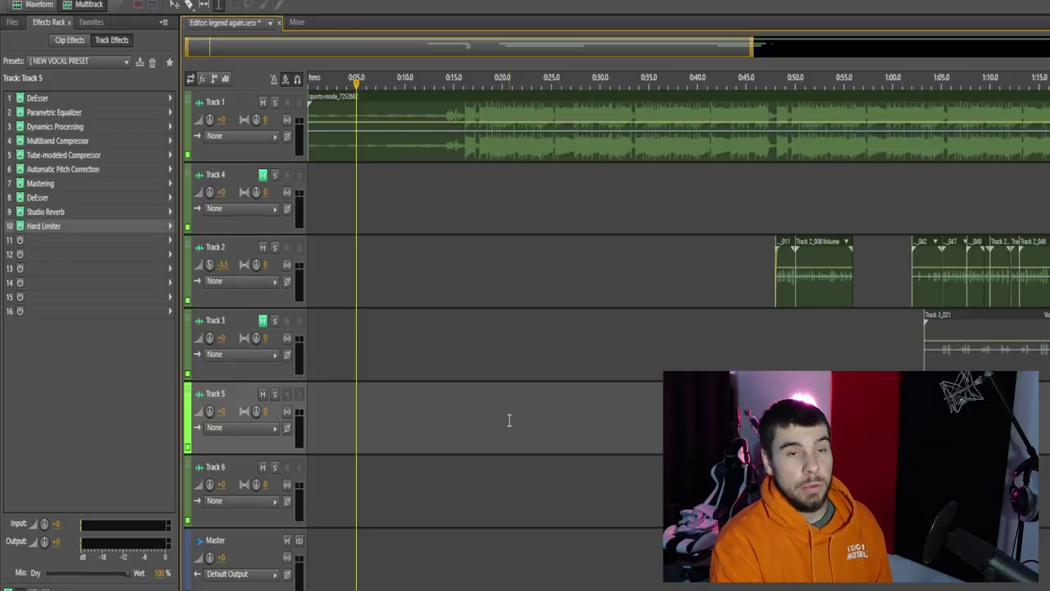
Select Track 5 to show its ten-effect rack, DeEsser through Hard Limiter.
left_click(341, 154)
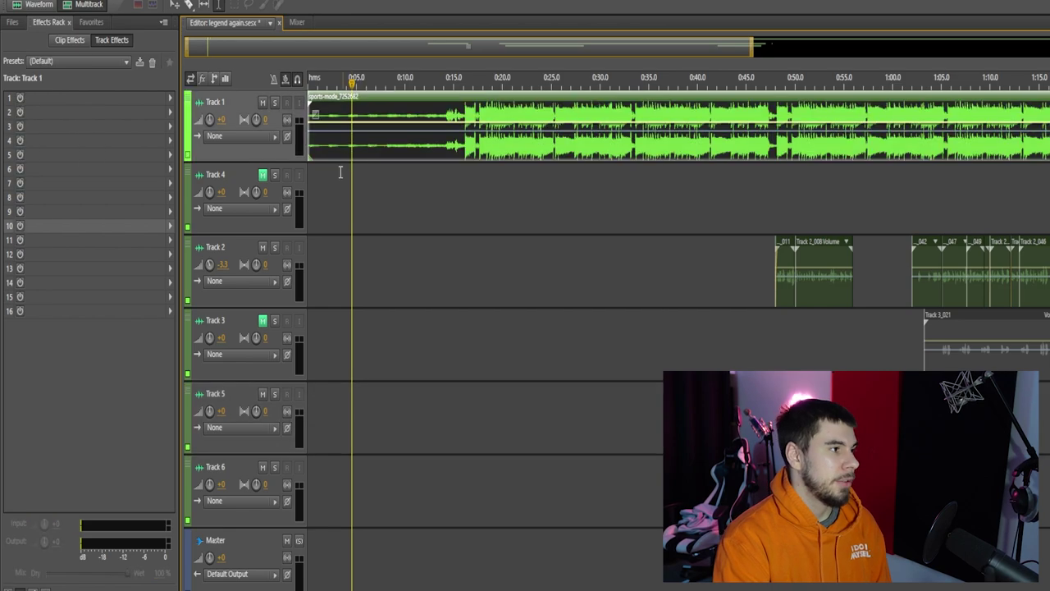
left_click(347, 368)
left_click(350, 414)
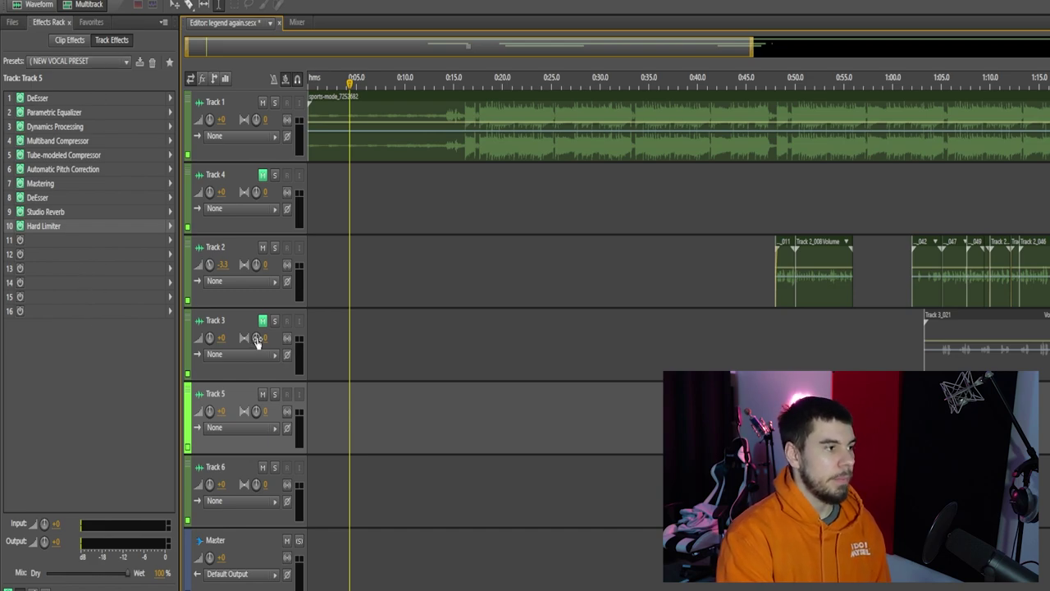
Set Track 5's recording input to the mono Line 1 interface input.
left_click(227, 437)
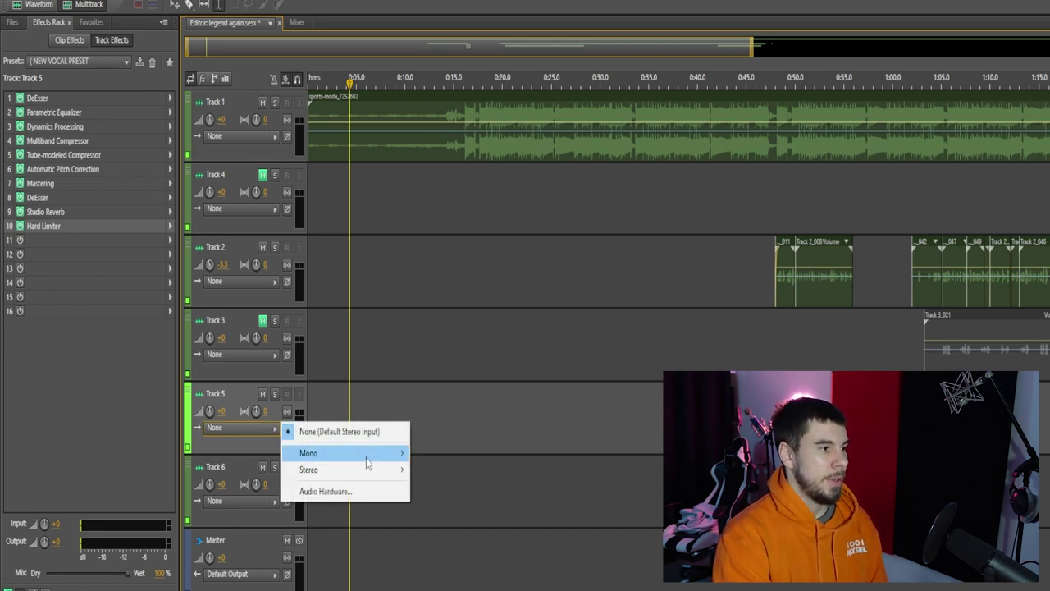
mouse_move(398, 452)
left_click(484, 453)
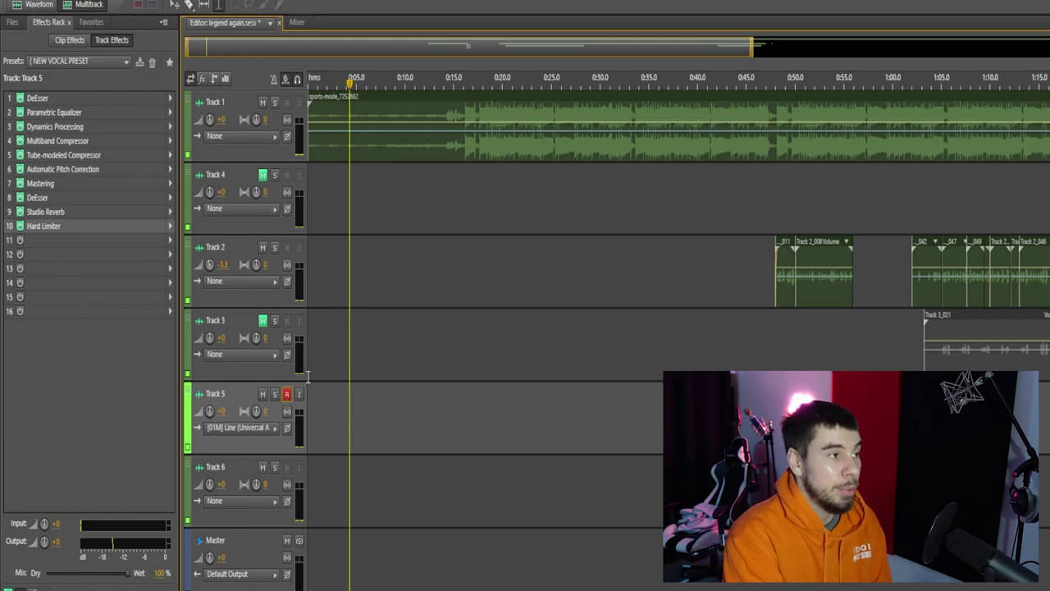
scroll(359, 348, "up", 2)
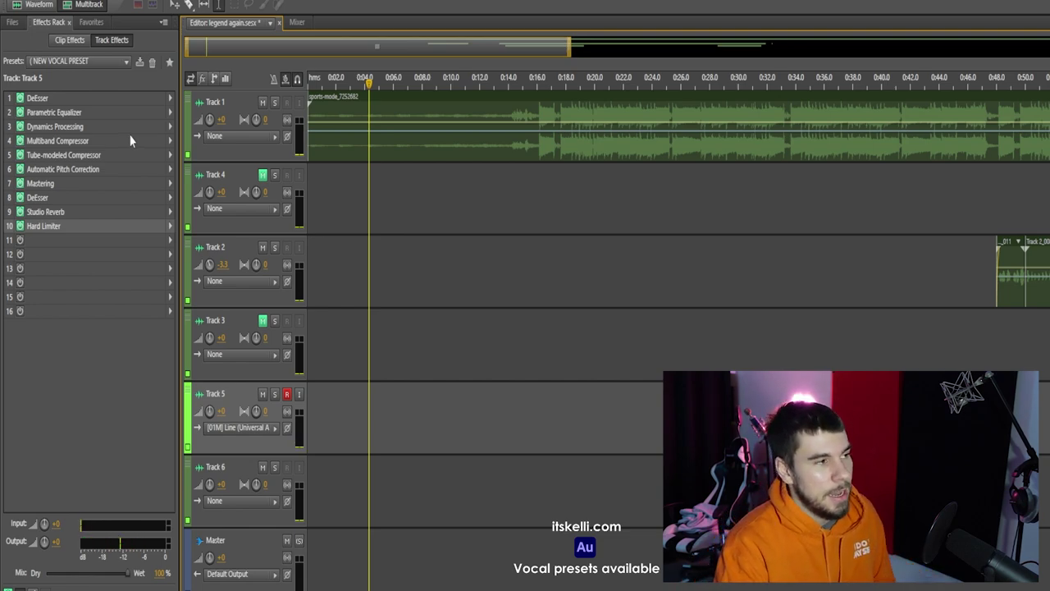
left_click_drag(573, 54, 577, 50)
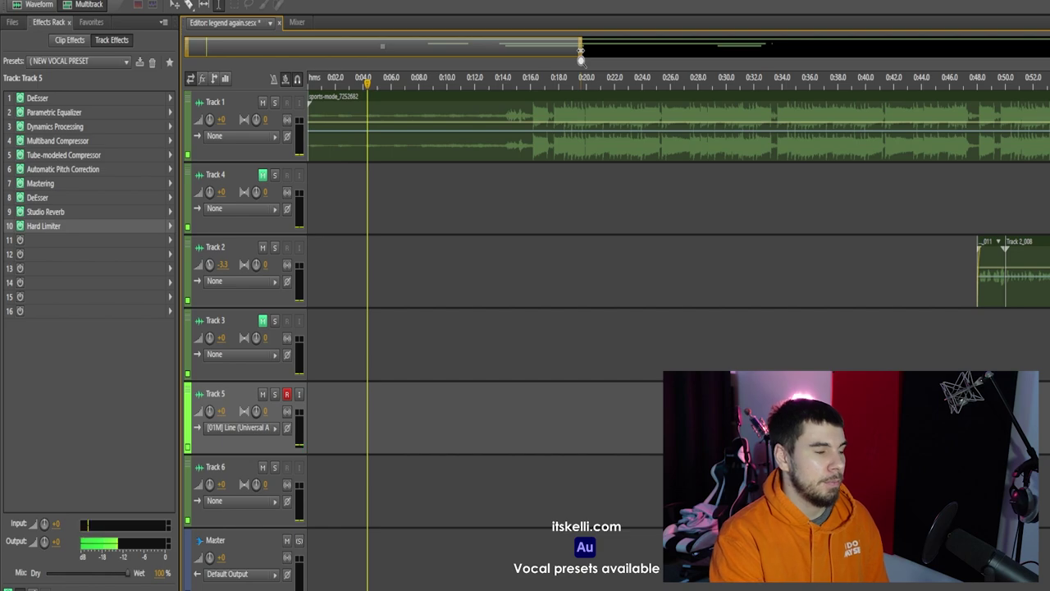
left_click_drag(573, 51, 509, 49)
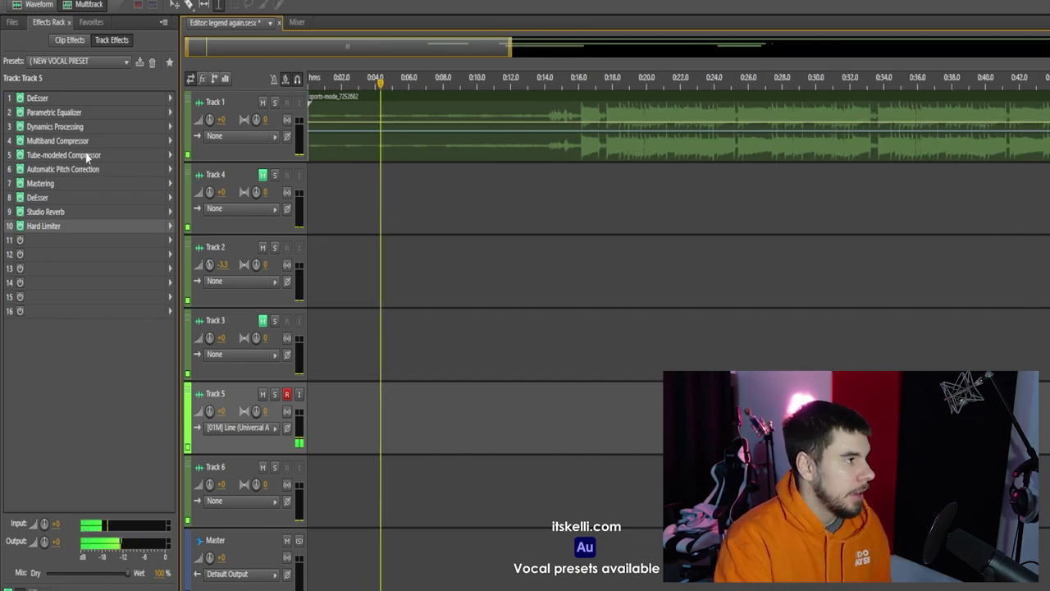
double_click(80, 129)
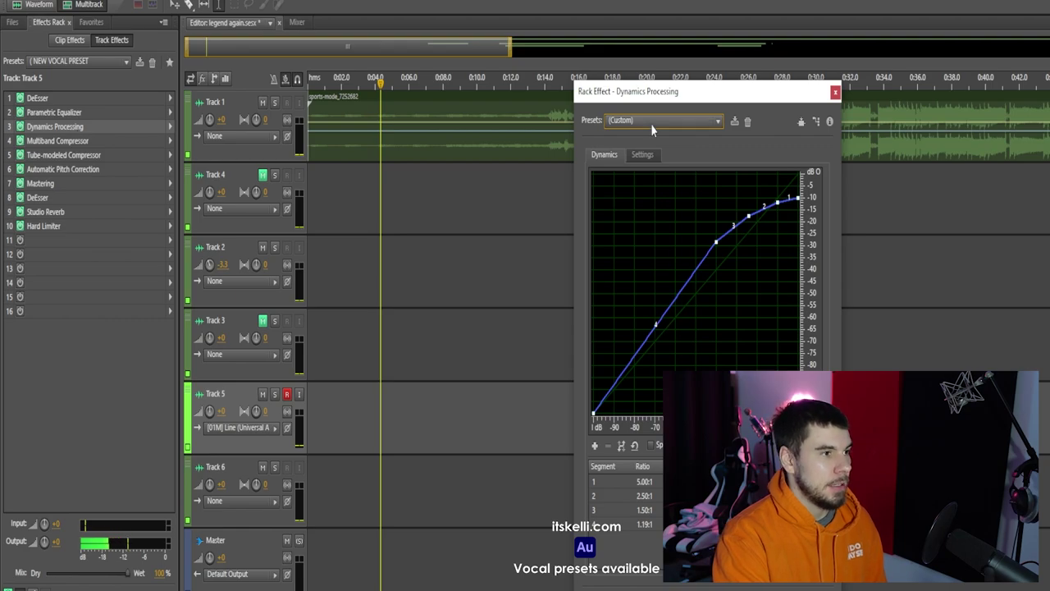
left_click(653, 123)
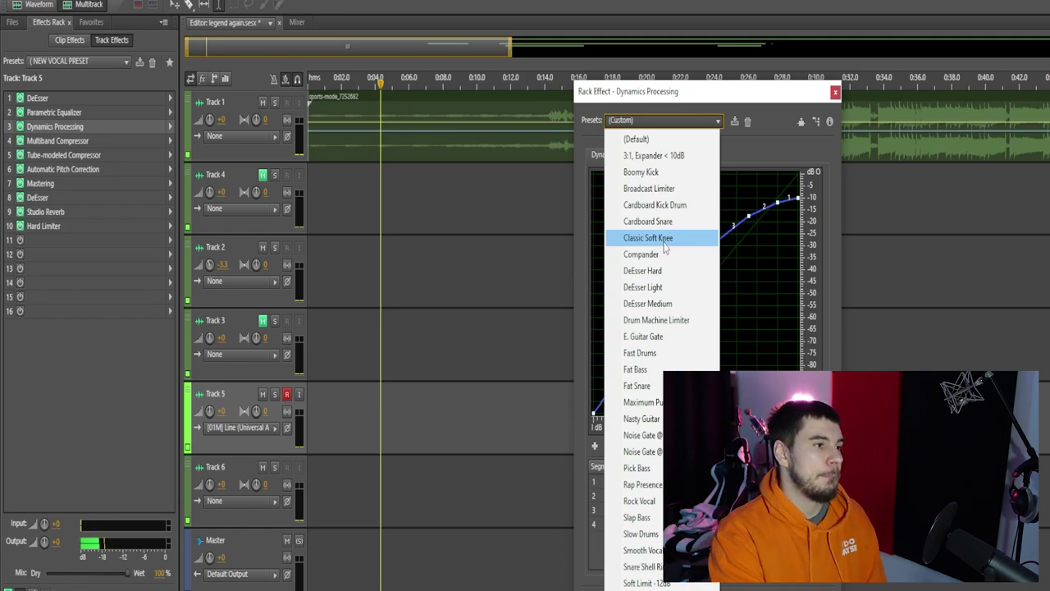
left_click(834, 90)
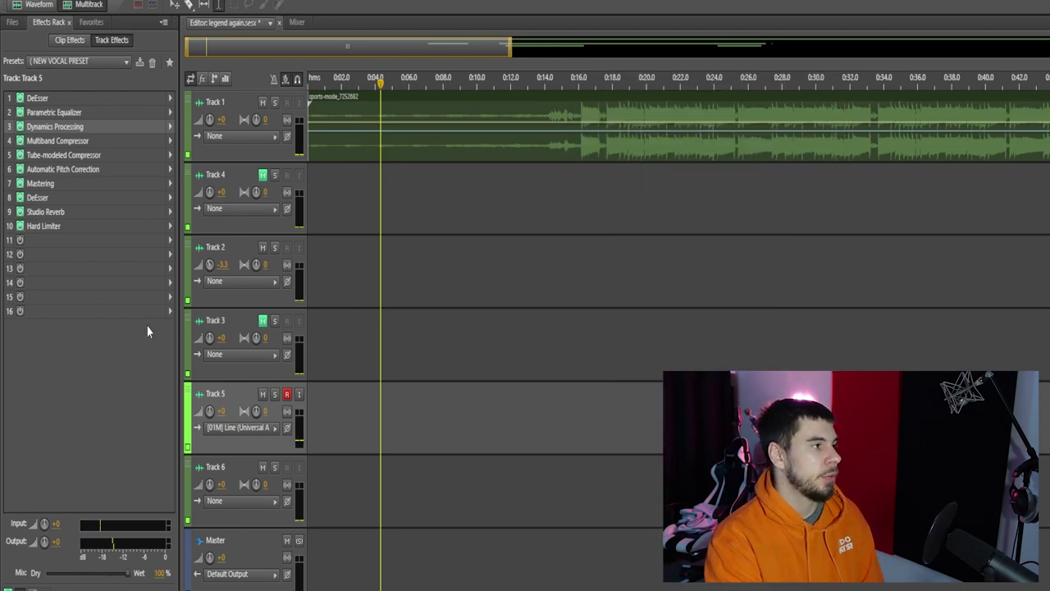
double_click(98, 142)
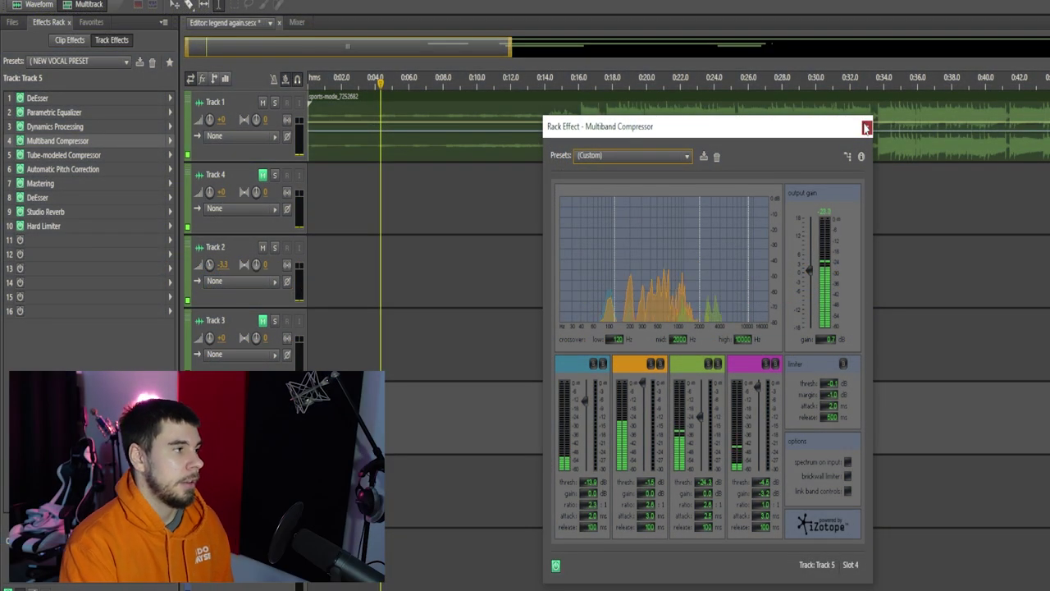
Close the Multiband Compressor and review the Tube-modeled Compressor settings.
left_click(870, 126)
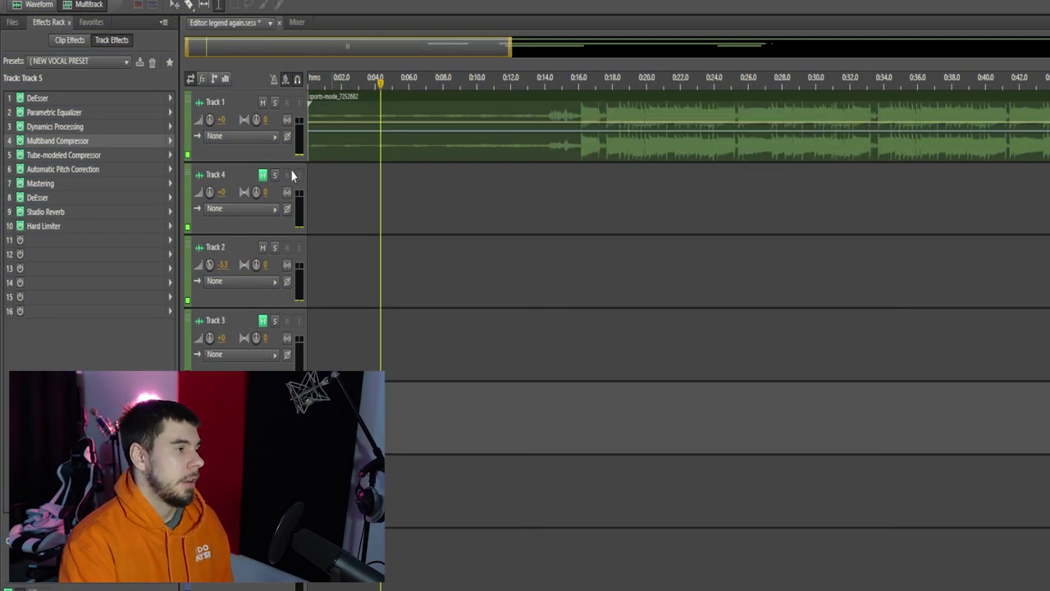
double_click(85, 155)
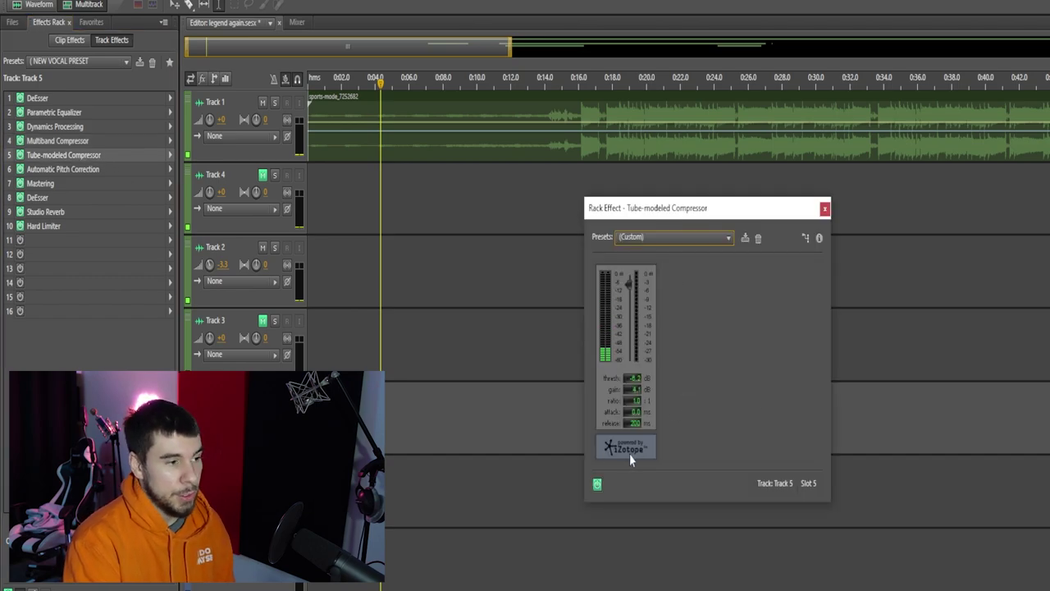
left_click(825, 209)
Set Automatic Pitch Correction to Attack 10 and Sensitivity 200.
double_click(110, 169)
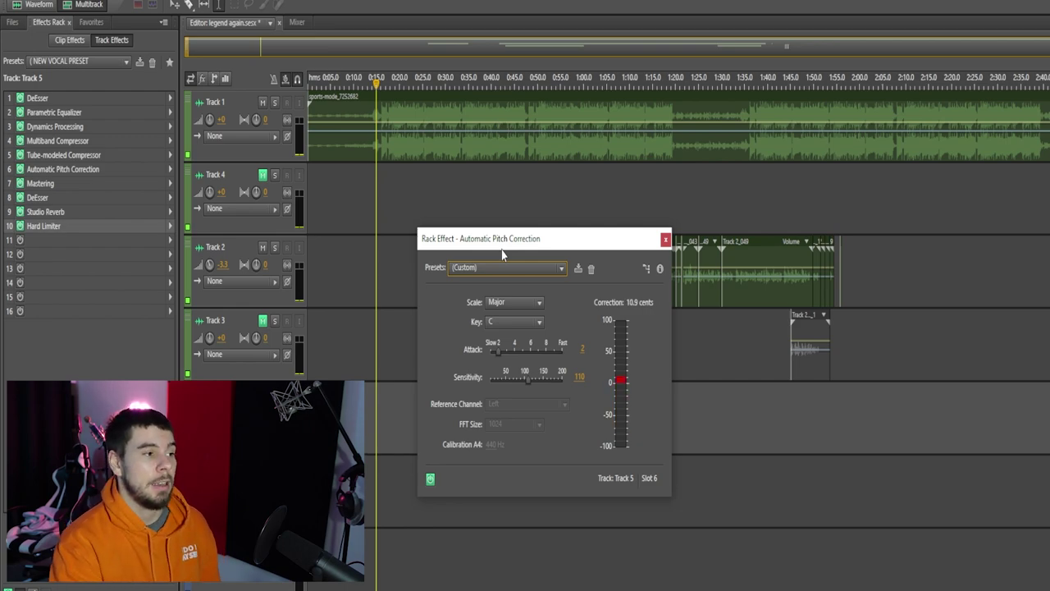
left_click_drag(534, 379, 583, 357)
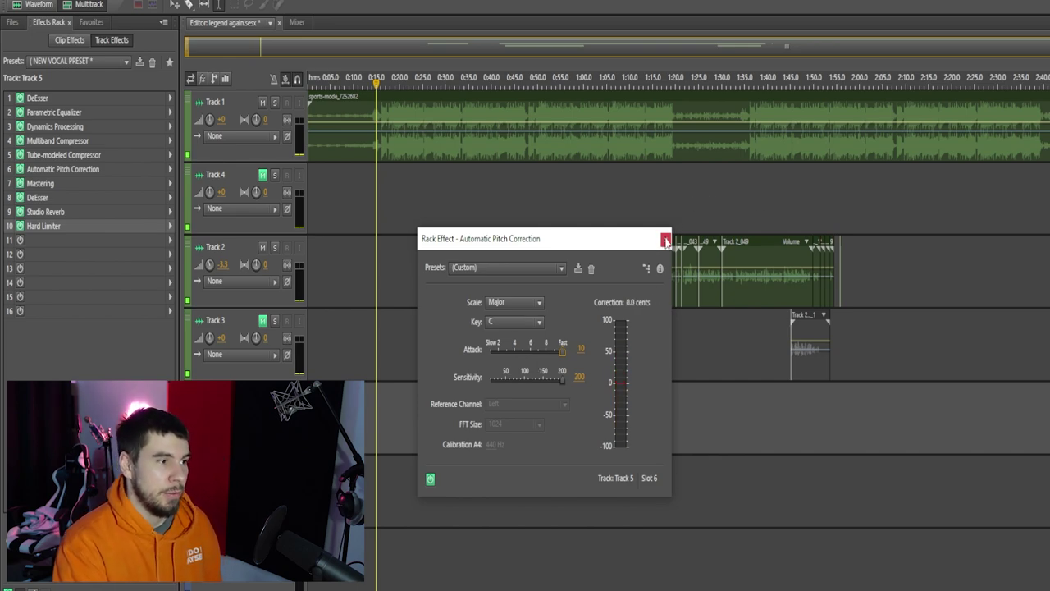
left_click(666, 239)
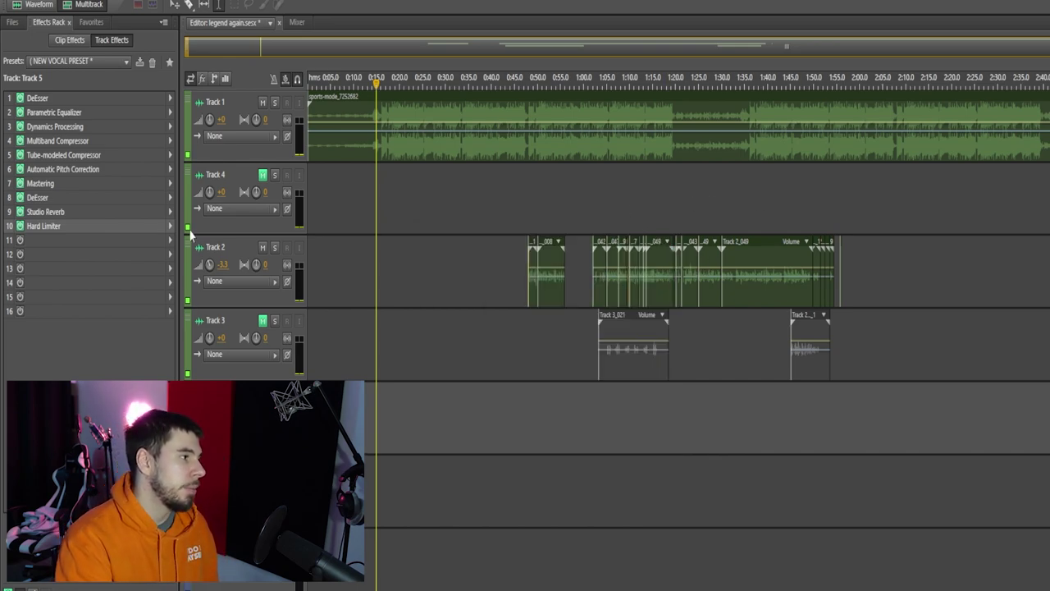
Open the Automatic Pitch Correction and Hard Limiter settings windows.
left_click(77, 172)
double_click(76, 172)
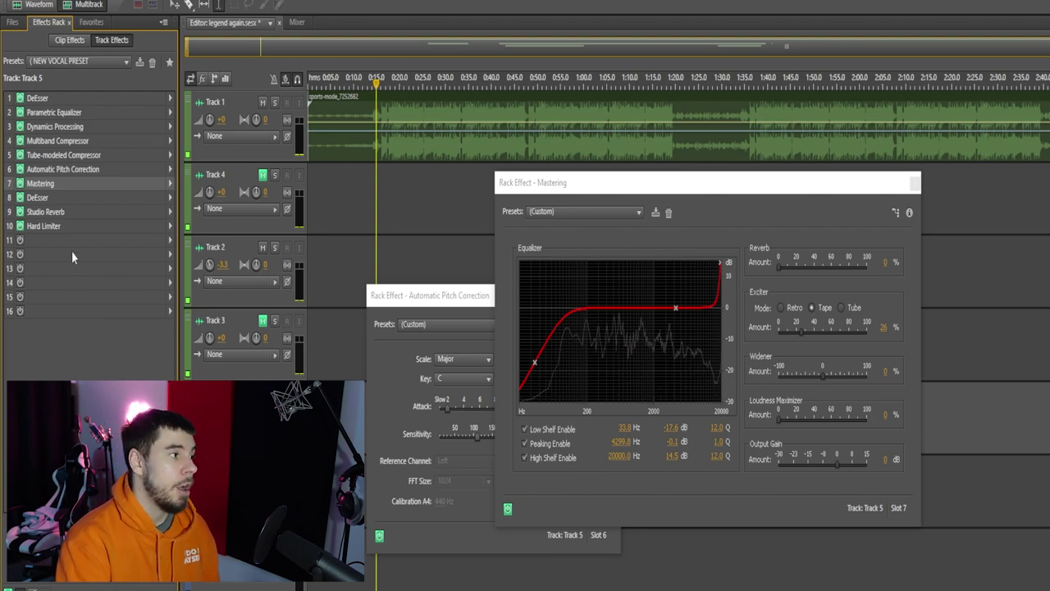
left_click(90, 227)
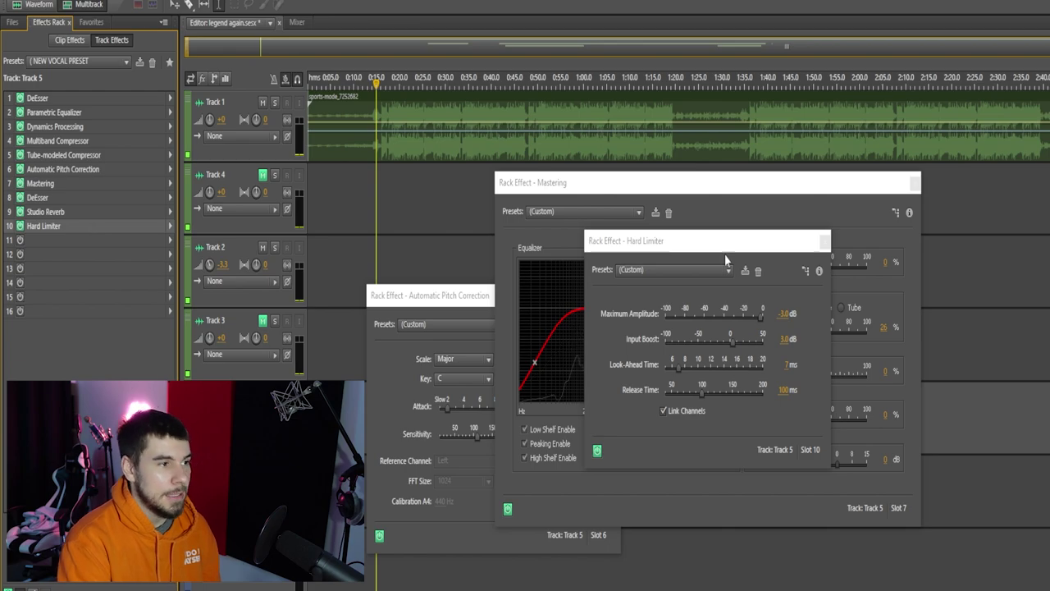
left_click_drag(717, 253, 737, 261)
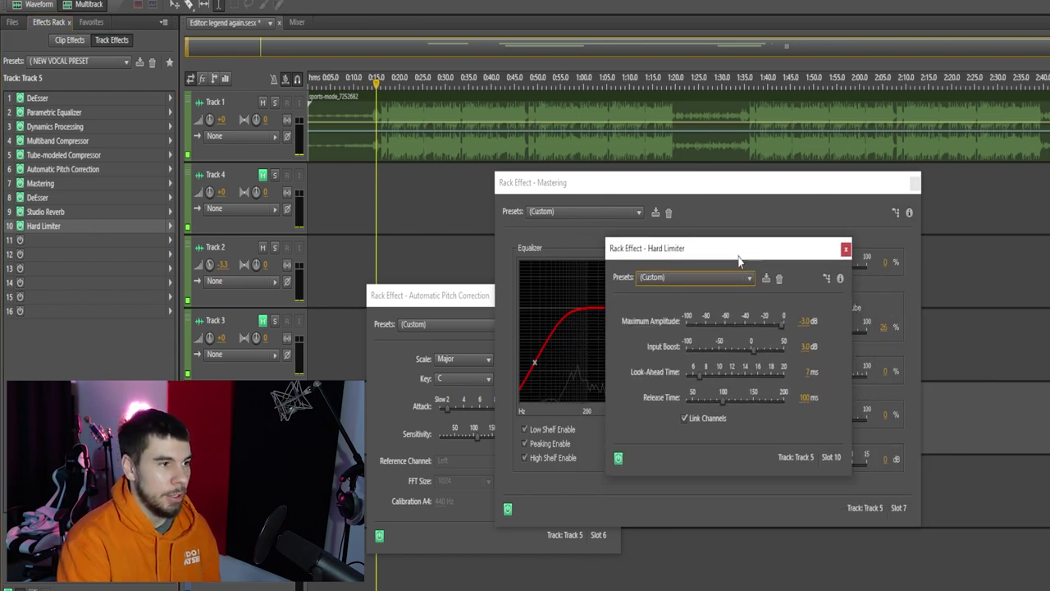
Close the Hard Limiter and Mastering windows and show the Noise Reduction / Restoration effects.
left_click(846, 249)
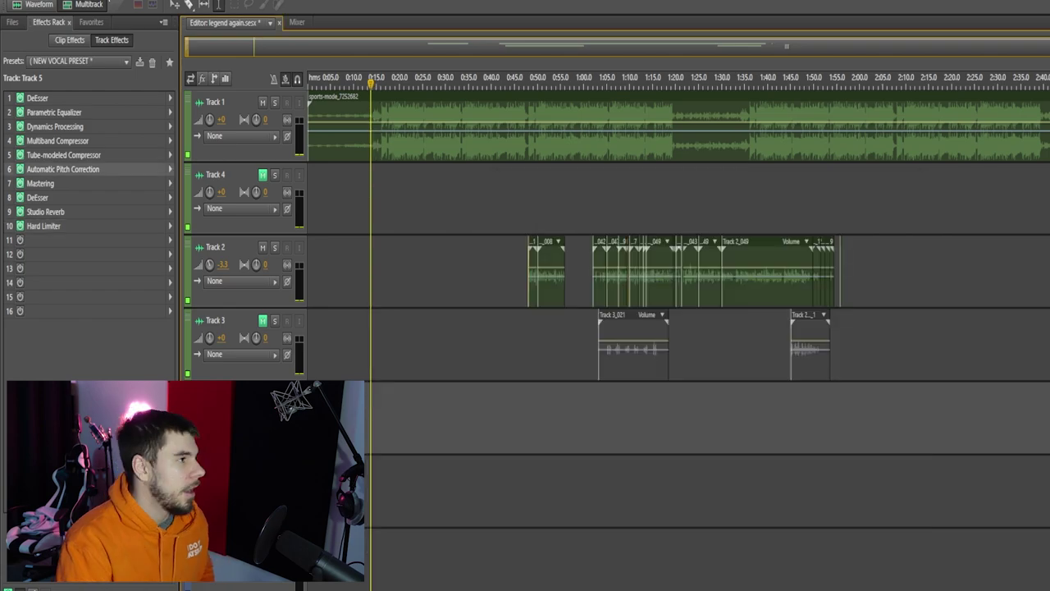
left_click(110, 1)
mouse_move(207, 251)
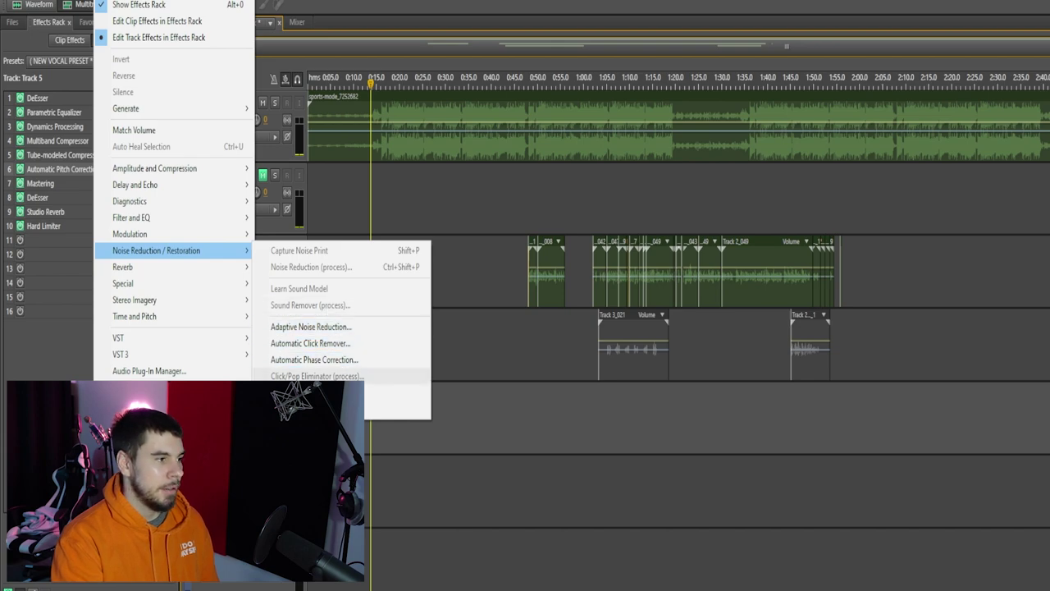
Dismiss the Effects menu and Noise Reduction submenu without choosing an effect.
left_click(466, 306)
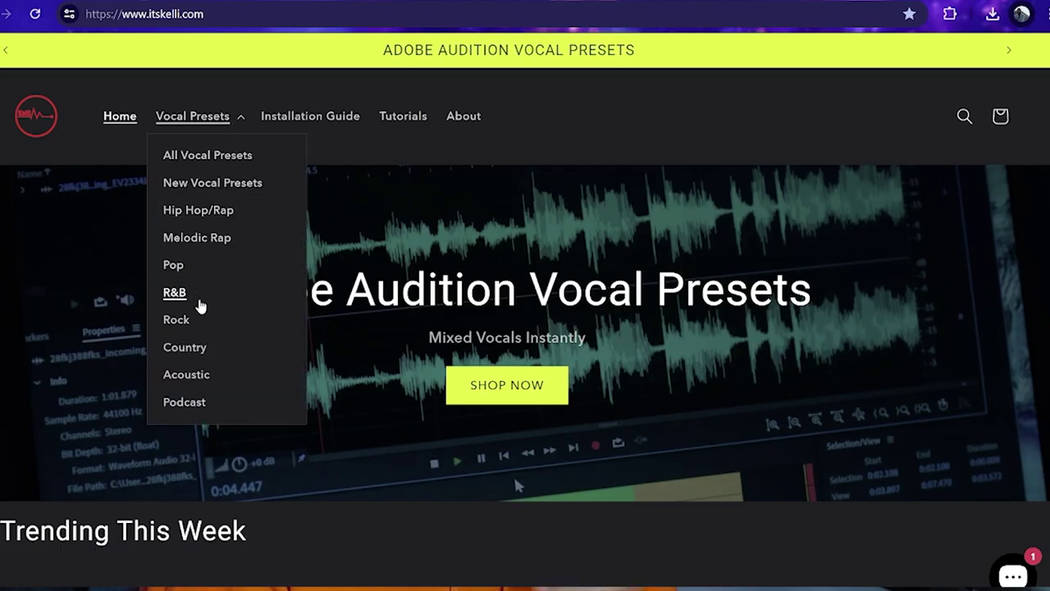
Scroll the itskelli.com home page past Trending This Week and Our Presets to the FAQ.
scroll(776, 431, "down", 4)
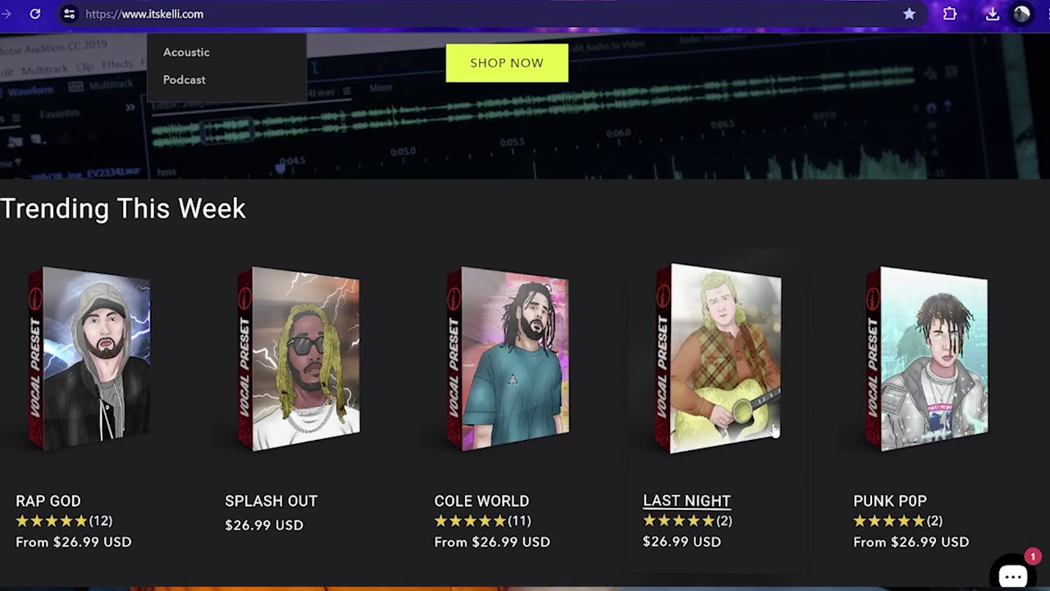
scroll(775, 428, "down", 5)
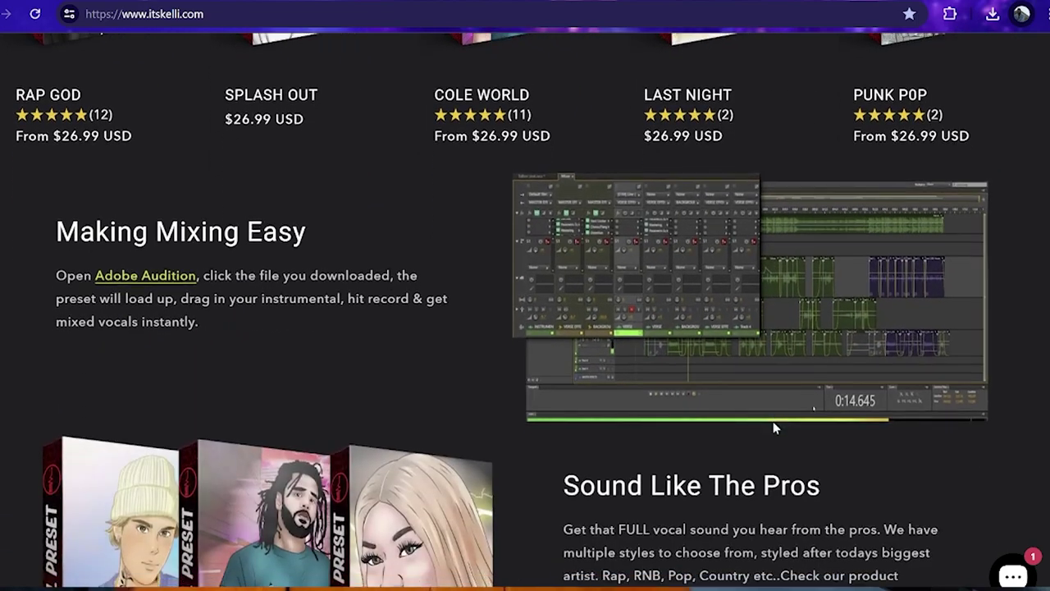
scroll(773, 427, "down", 8)
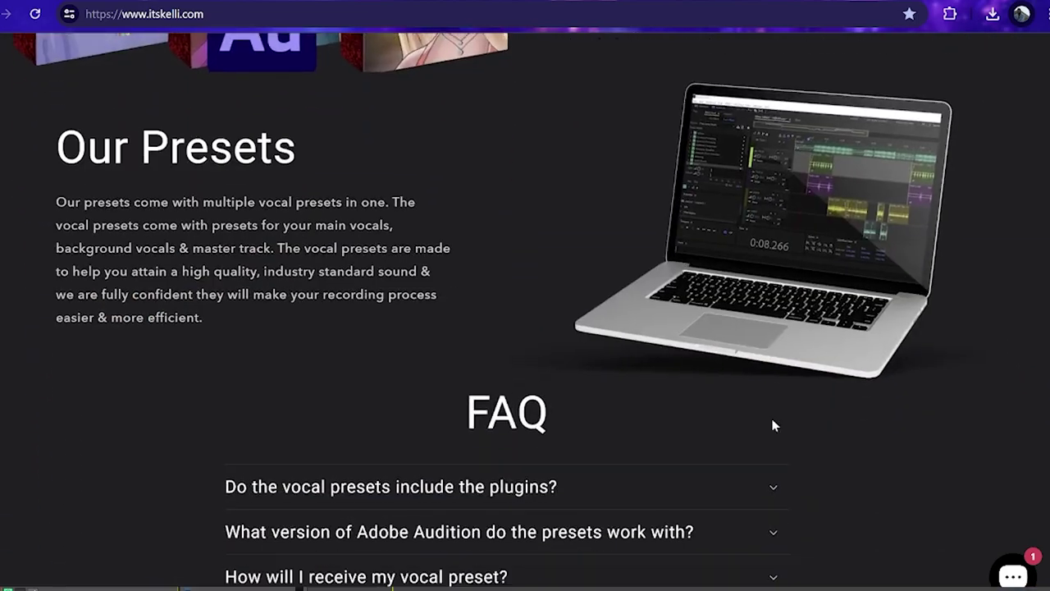
scroll(773, 426, "down", 5)
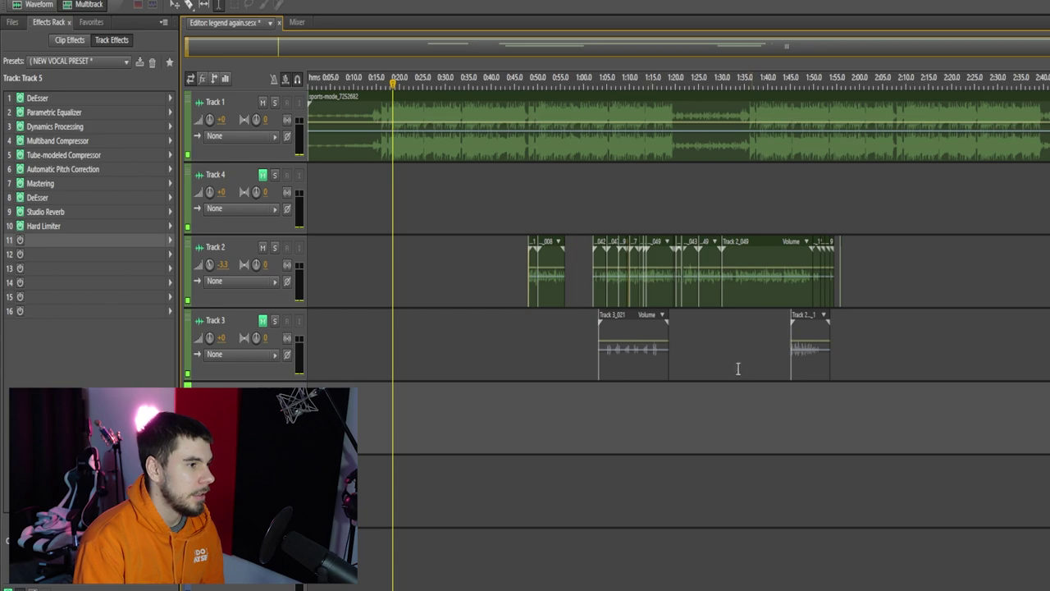
double_click(750, 285)
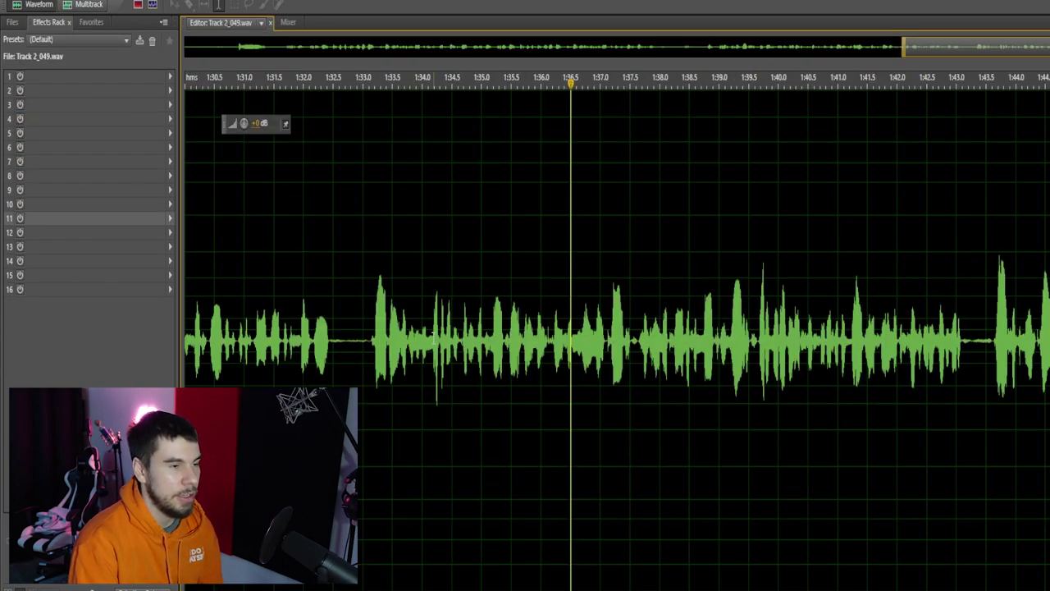
left_click(89, 5)
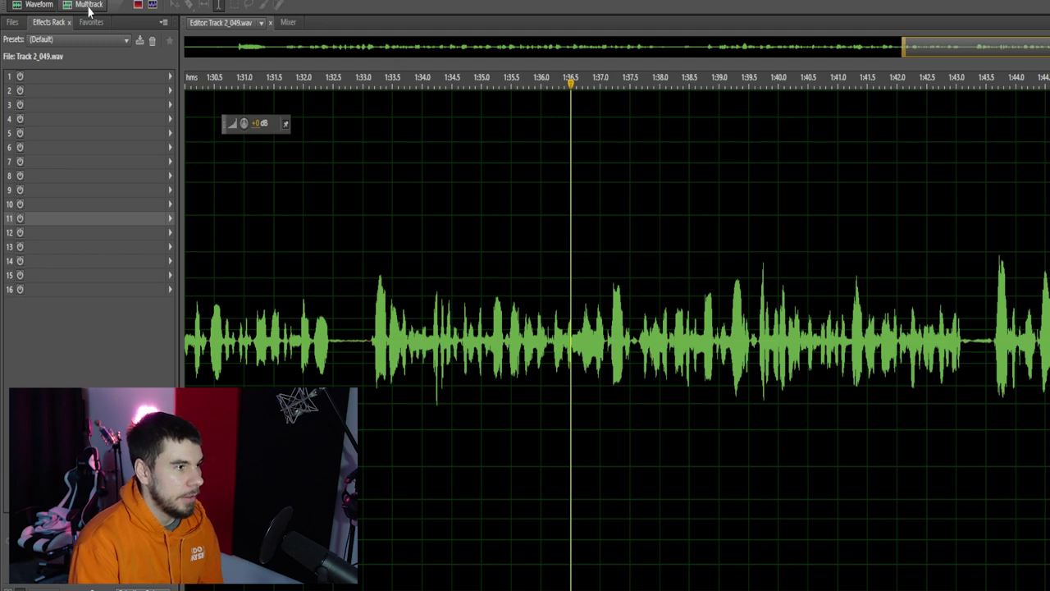